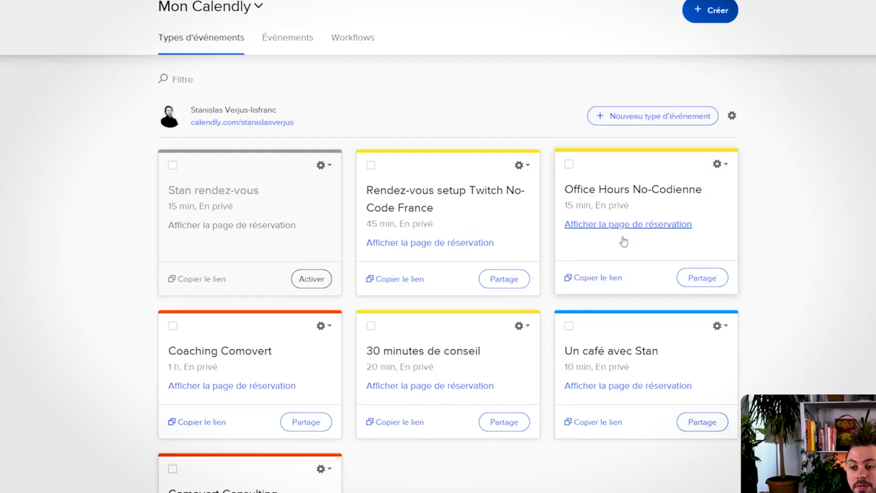
- Create a new private (En privé) event type and name it "Le rendez-vous de" followed by the host's first name
scroll(624, 242, down, 2)
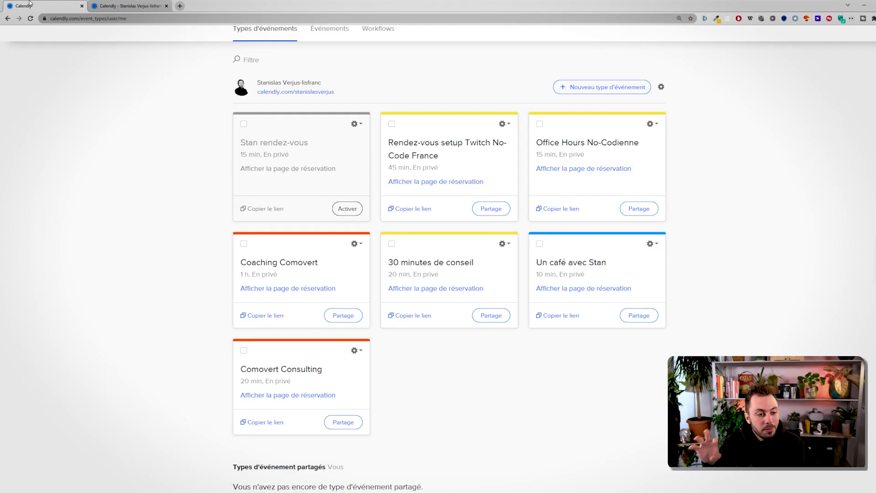
click(598, 93)
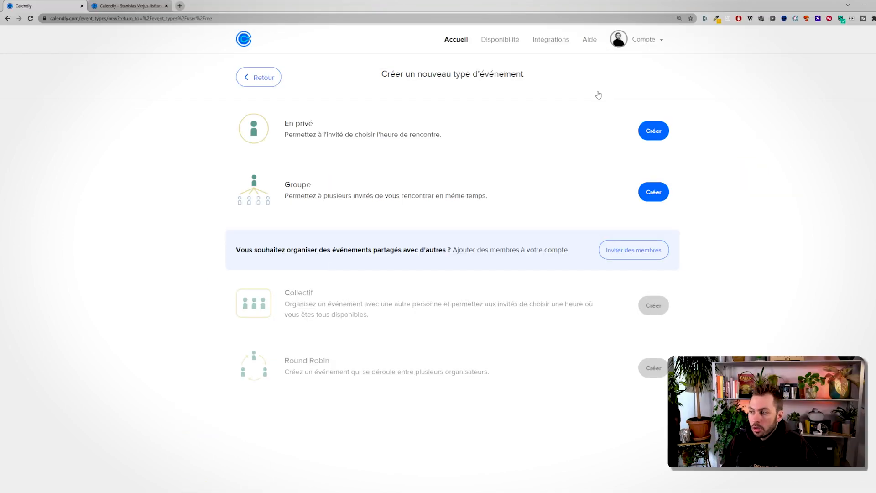
click(644, 130)
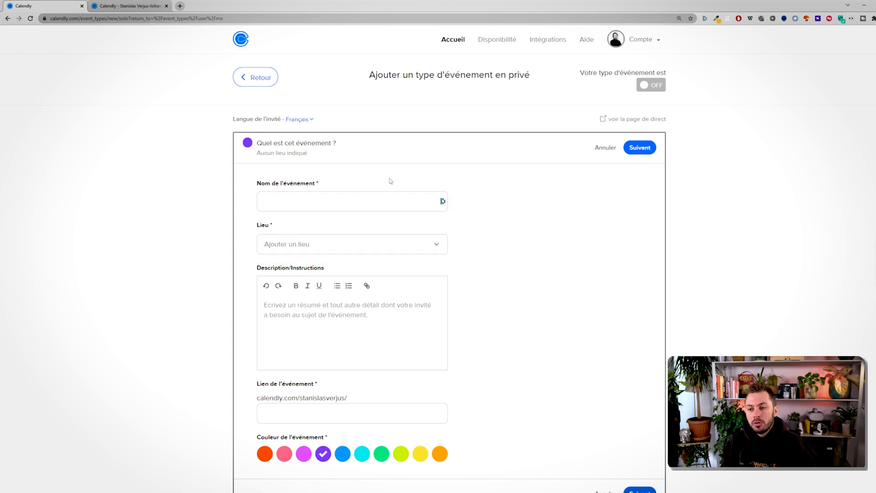
click(332, 198)
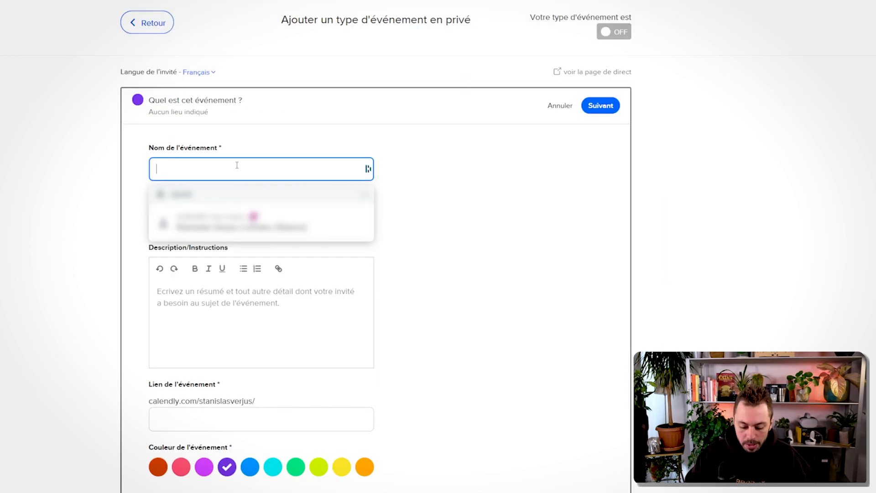
text(Le rendez-vous de Stan)
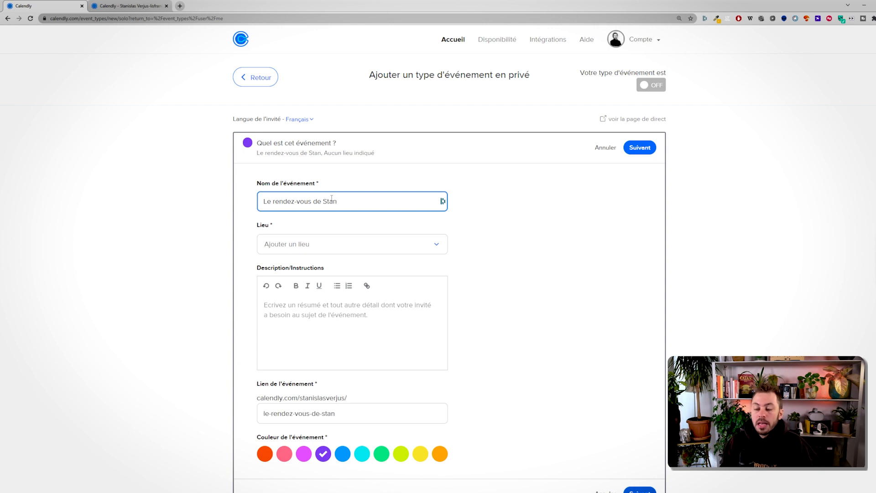
- Set the event's location to Google Meet
click(360, 250)
scroll(491, 249, down, 1)
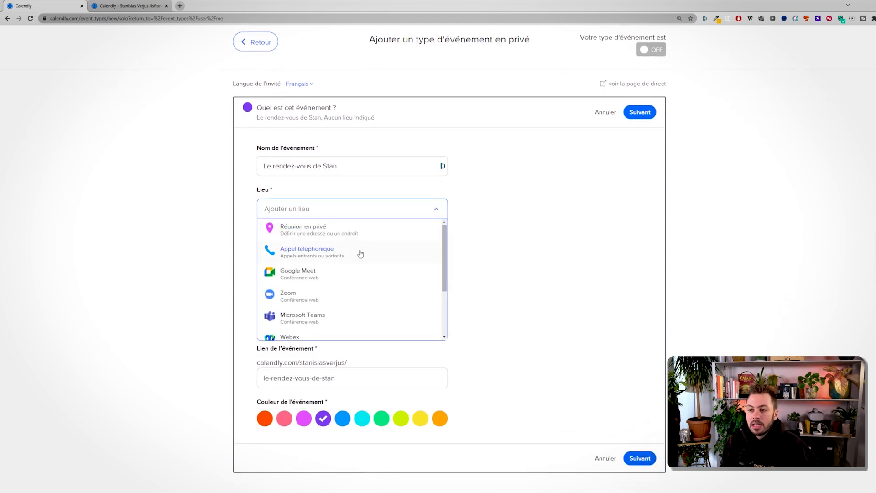
scroll(353, 248, down, 1)
scroll(347, 255, down, 4)
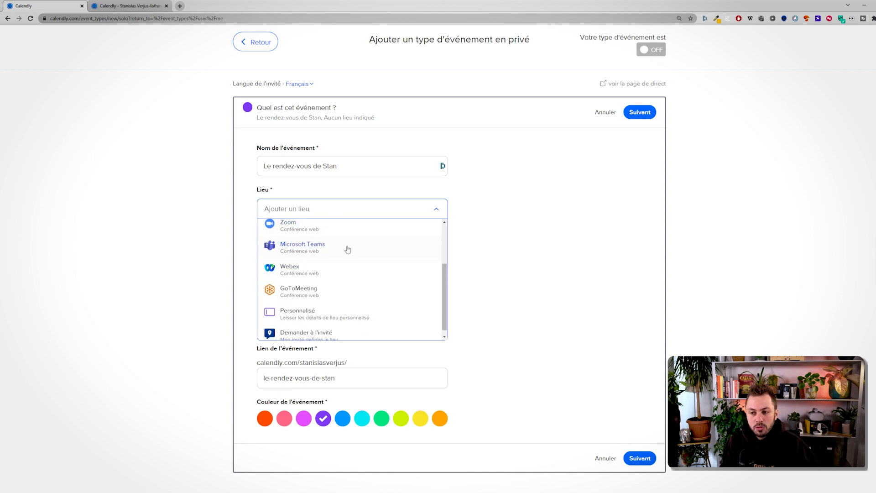
scroll(341, 324, up, 3)
scroll(341, 323, down, 3)
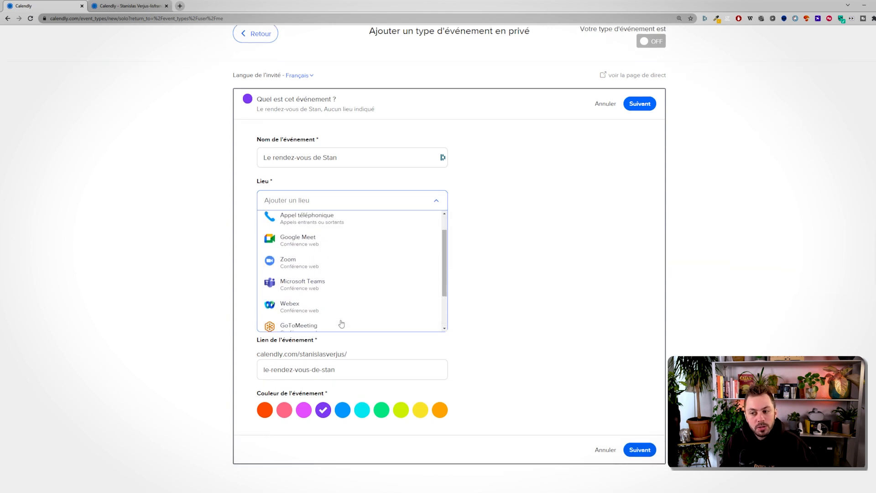
scroll(342, 323, up, 4)
scroll(342, 324, down, 4)
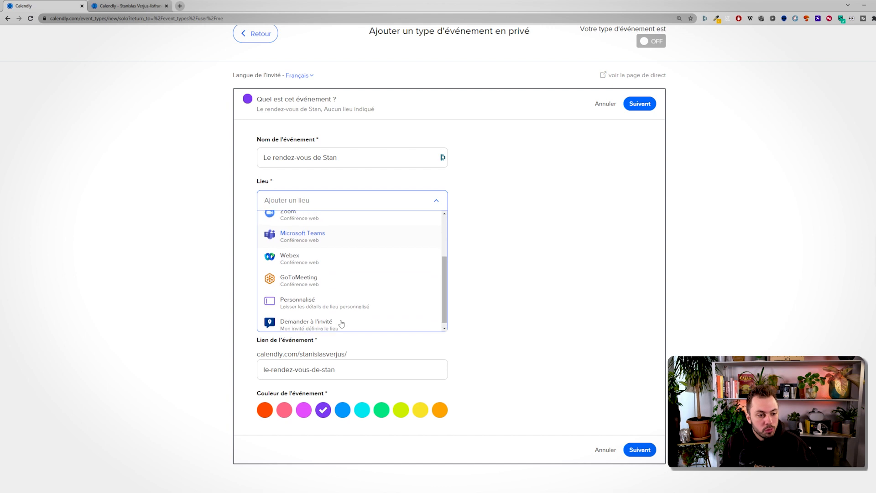
scroll(341, 324, up, 4)
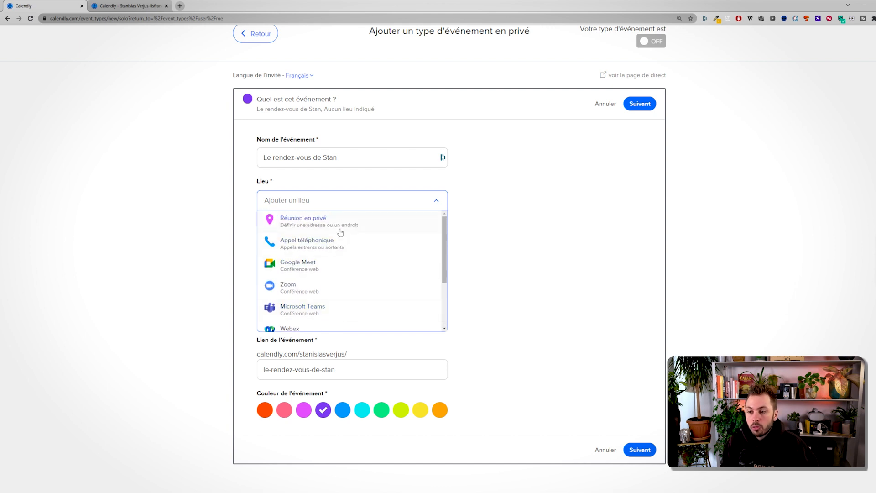
click(331, 274)
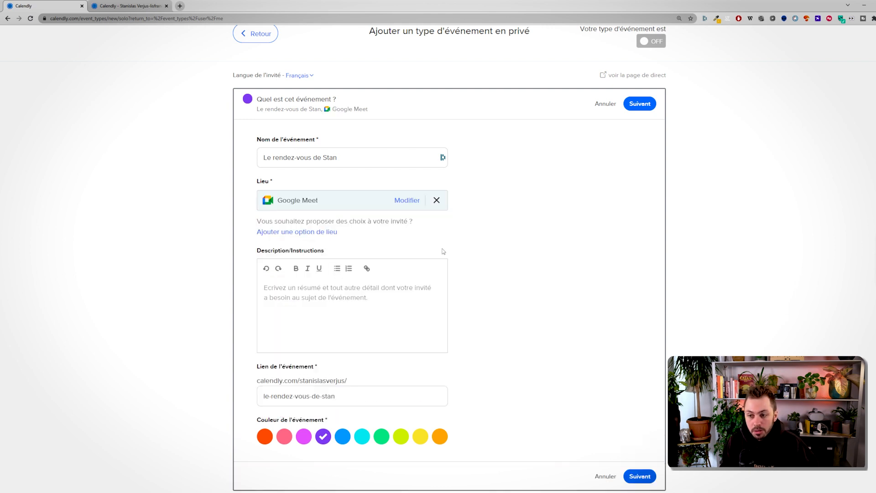
- Enter the event description "Hello, c'est un rendez-vous pro"
scroll(443, 251, down, 1)
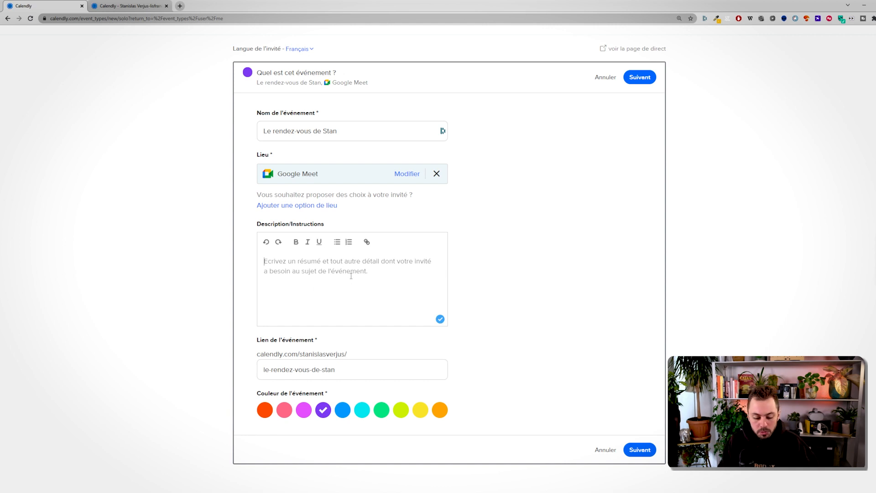
text(Hello, c'est un rendez-vous pro)
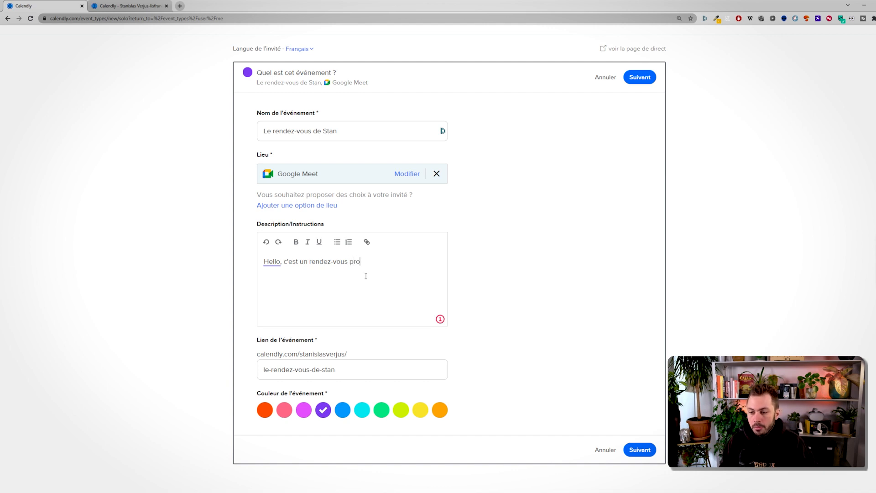
drag(348, 367, 260, 376)
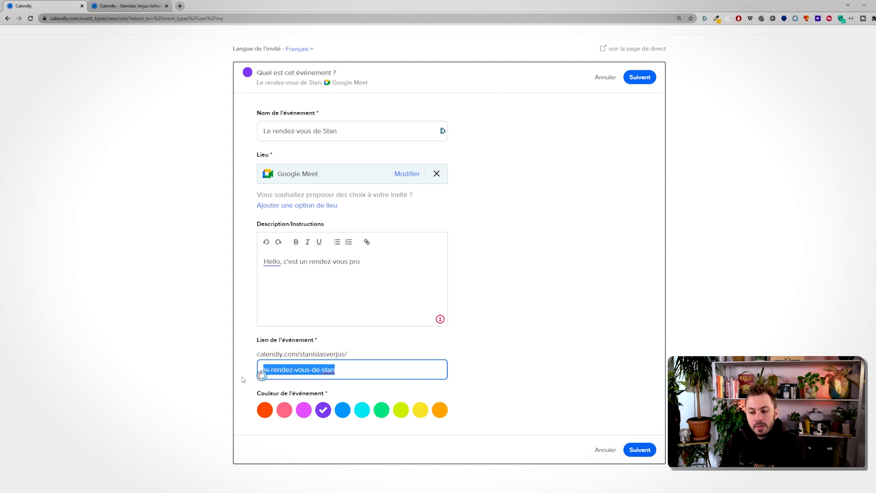
click(278, 378)
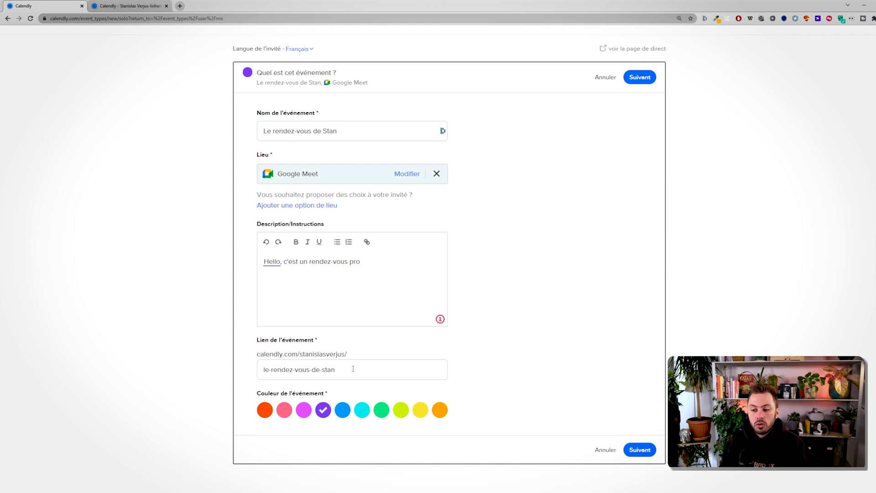
- Set the event colour to yellow-green and continue to the booking availability settings
click(348, 414)
click(362, 413)
click(382, 412)
click(398, 414)
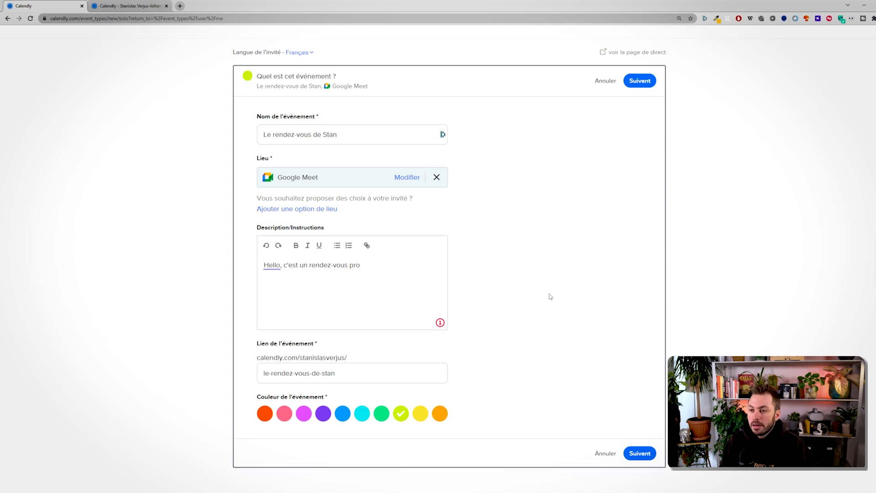
click(639, 449)
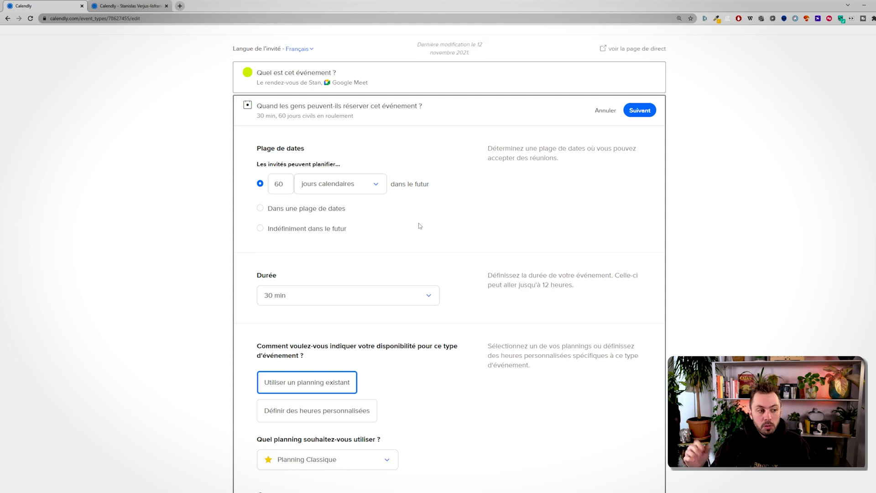
- Keep the booking window in calendar days (jours calendaires) and set the event duration to 15 min
click(340, 195)
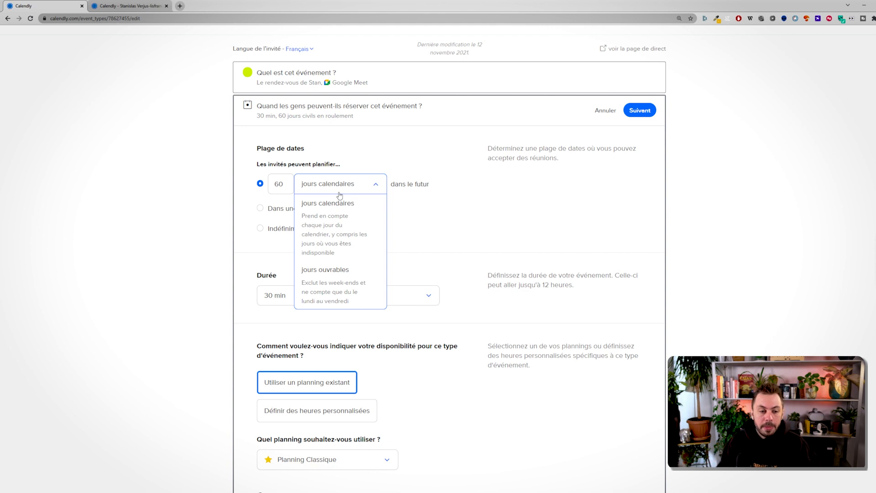
click(361, 194)
scroll(301, 237, down, 2)
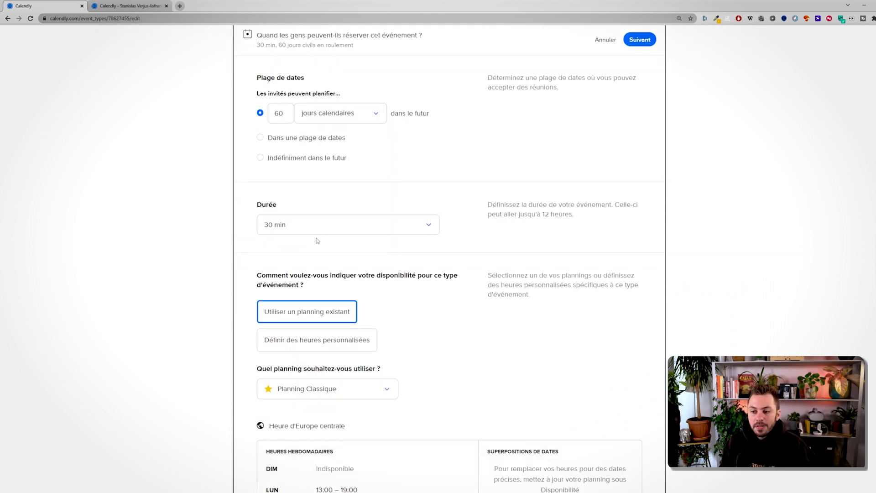
click(318, 230)
click(302, 251)
- Switch the event's availability from an existing schedule to custom hours
scroll(443, 299, down, 4)
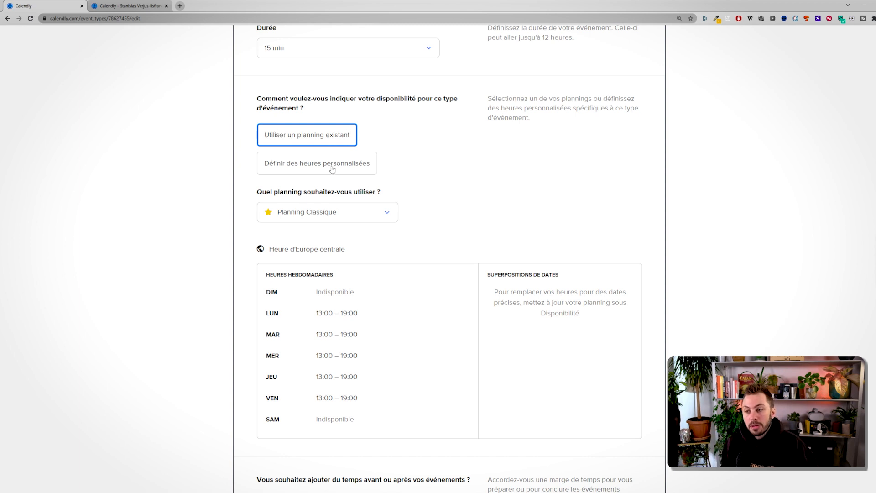
click(364, 164)
scroll(424, 212, down, 2)
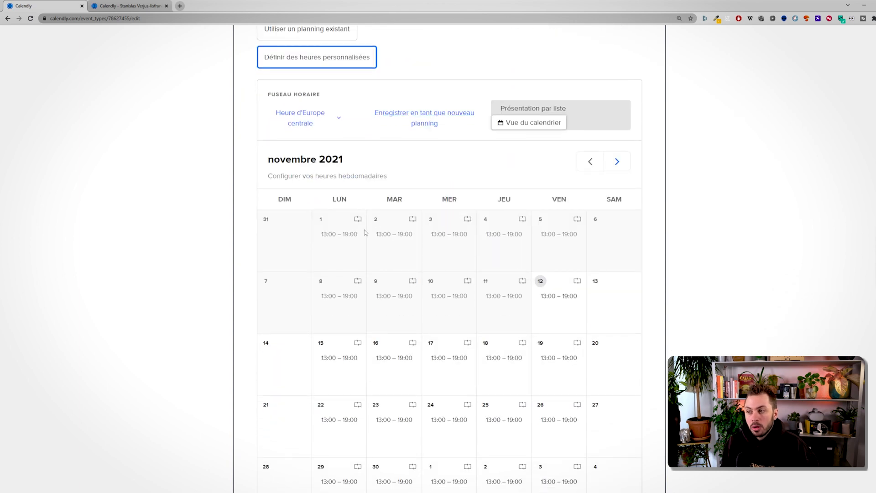
- Set the availability start time to 15:00 for the single date of Monday 15 November 2021 and apply it
scroll(353, 264, down, 2)
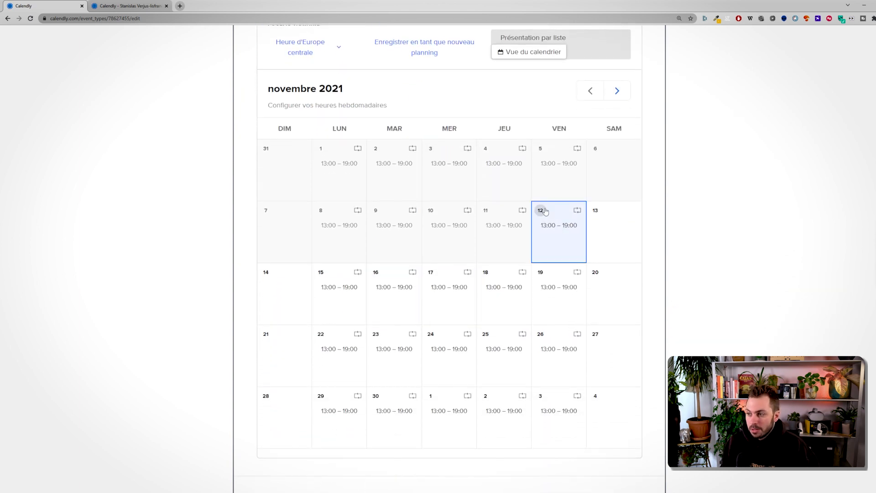
click(336, 285)
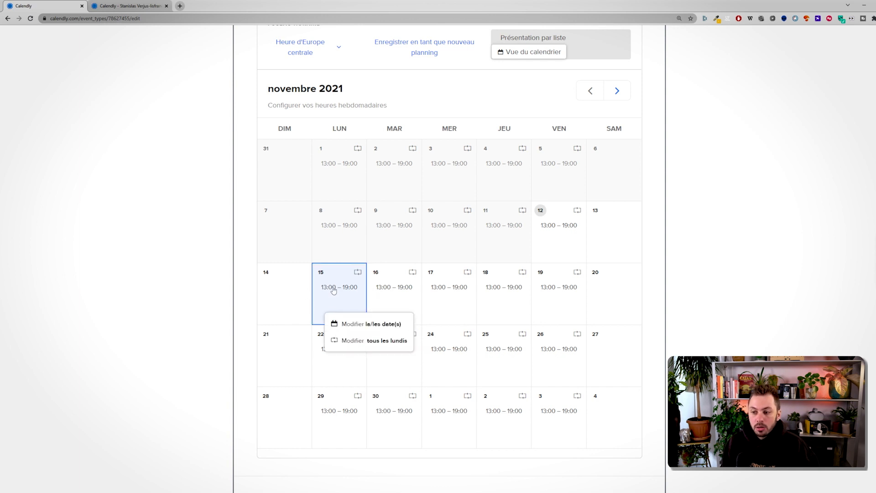
click(365, 324)
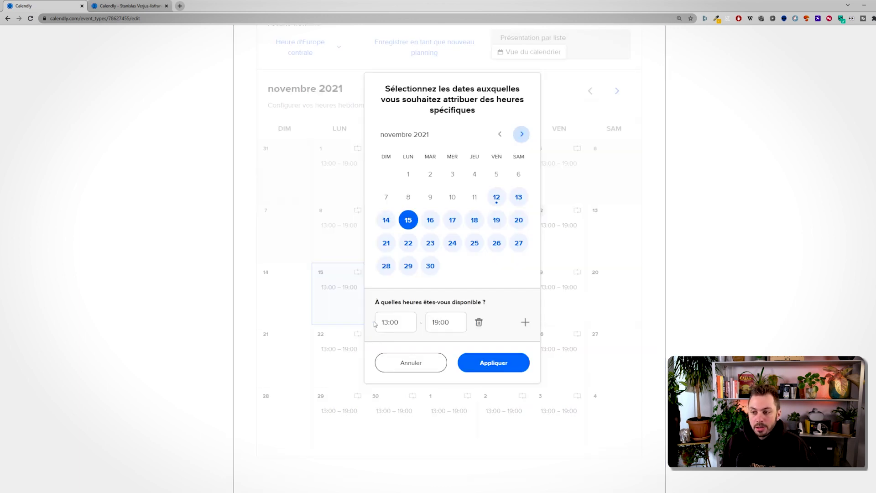
click(388, 322)
drag(389, 322, 379, 322)
scroll(402, 370, down, 3)
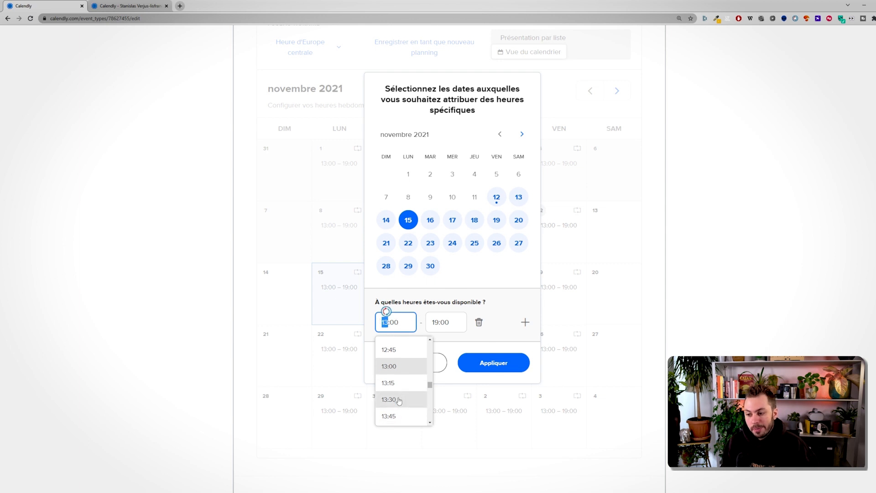
click(404, 364)
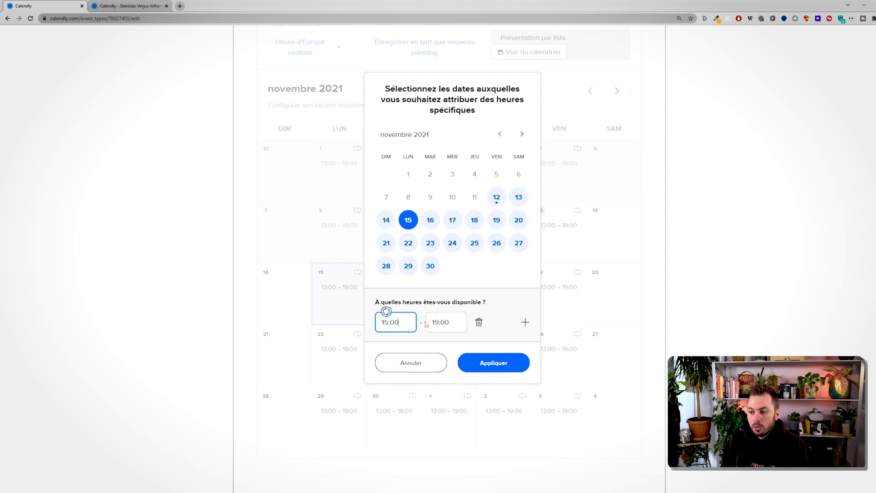
click(485, 366)
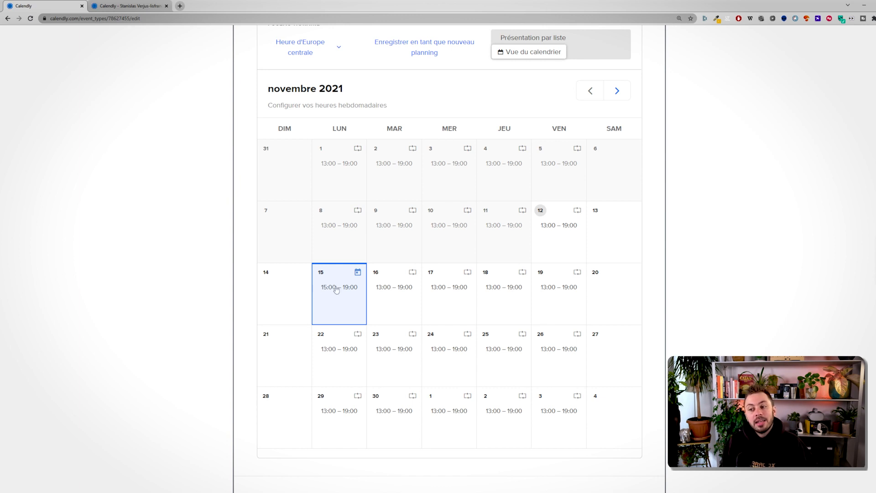
- Set the availability start time to 10:45 for every Tuesday and apply it
click(398, 296)
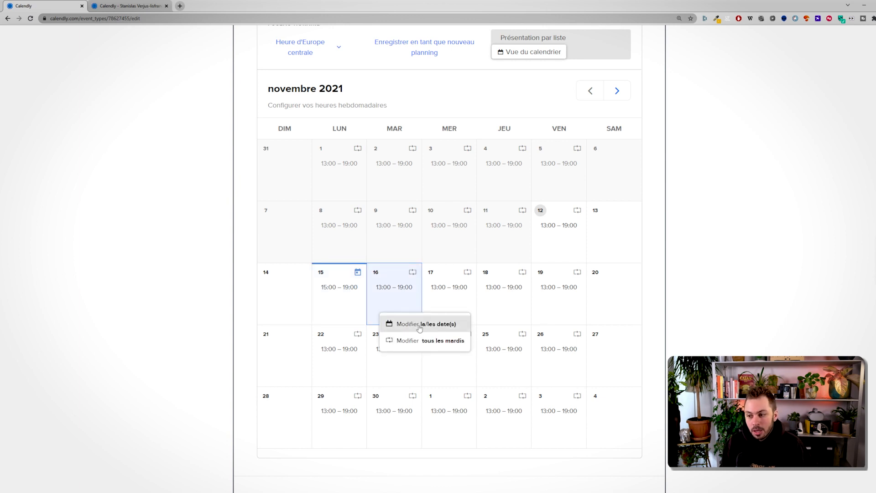
click(391, 338)
drag(403, 141, 362, 141)
click(393, 140)
scroll(406, 218, down, 2)
scroll(407, 219, up, 5)
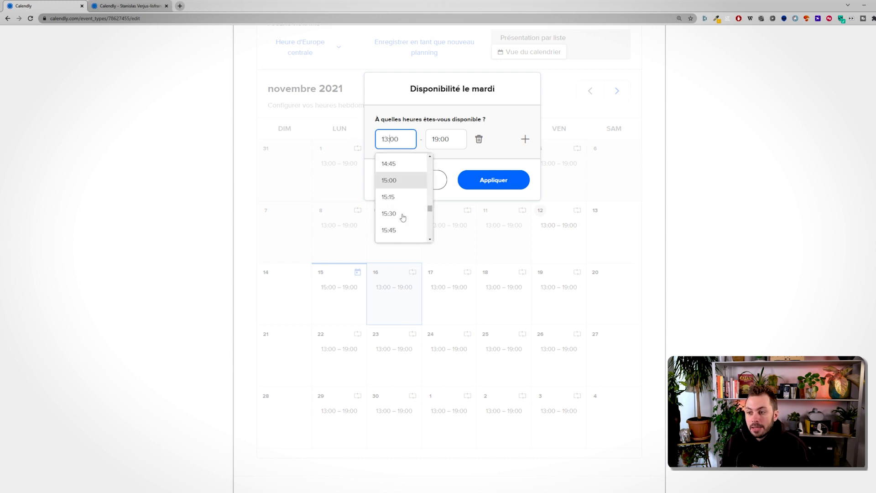
click(411, 182)
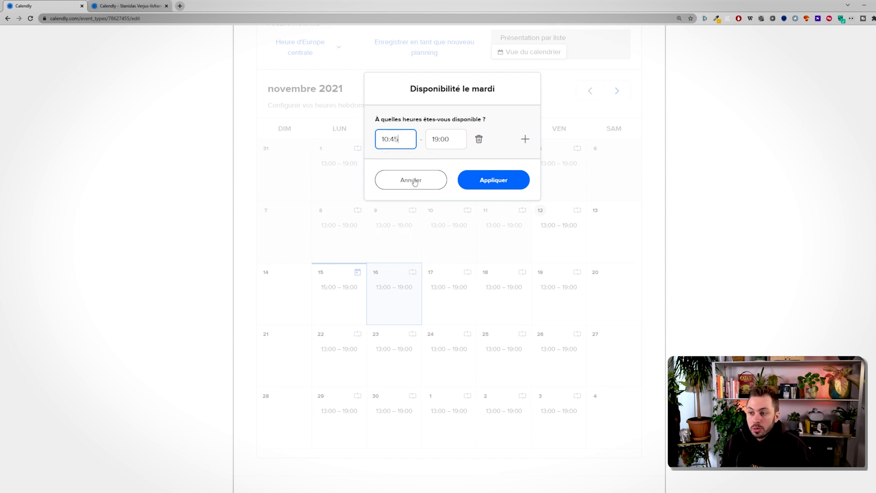
click(485, 188)
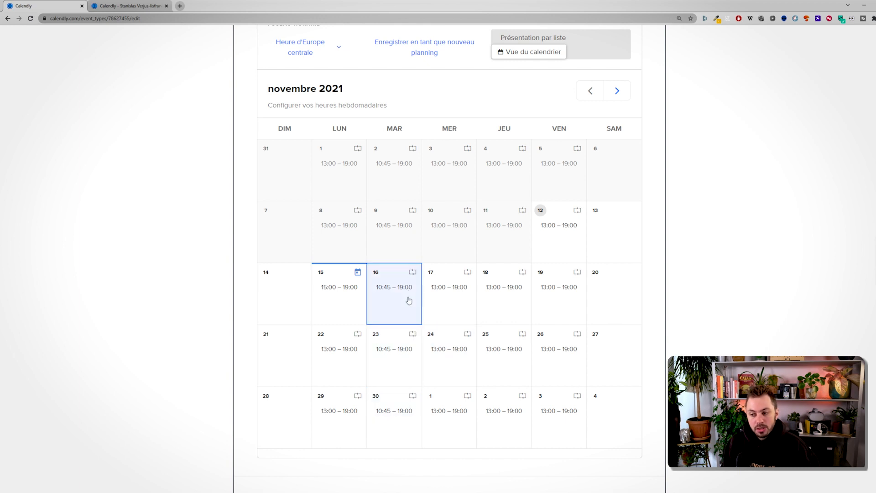
- Add buffer times of 10 min before and 10 min after the event
scroll(409, 300, up, 3)
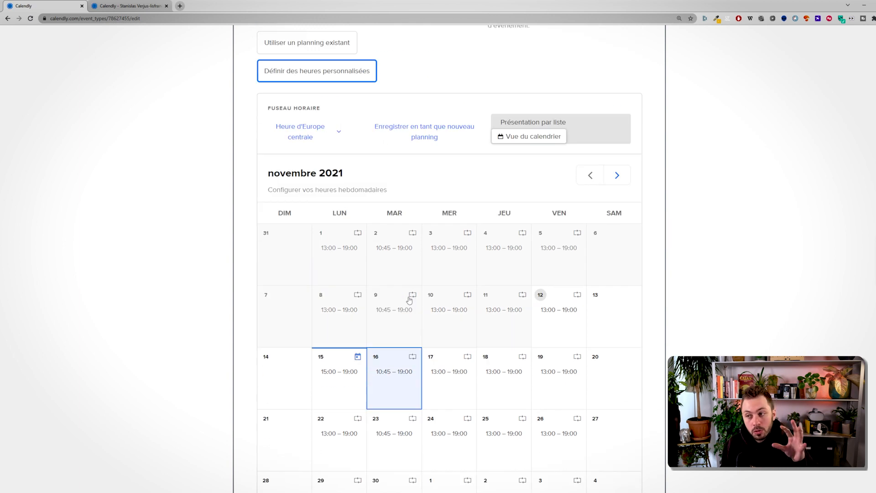
scroll(395, 232, down, 8)
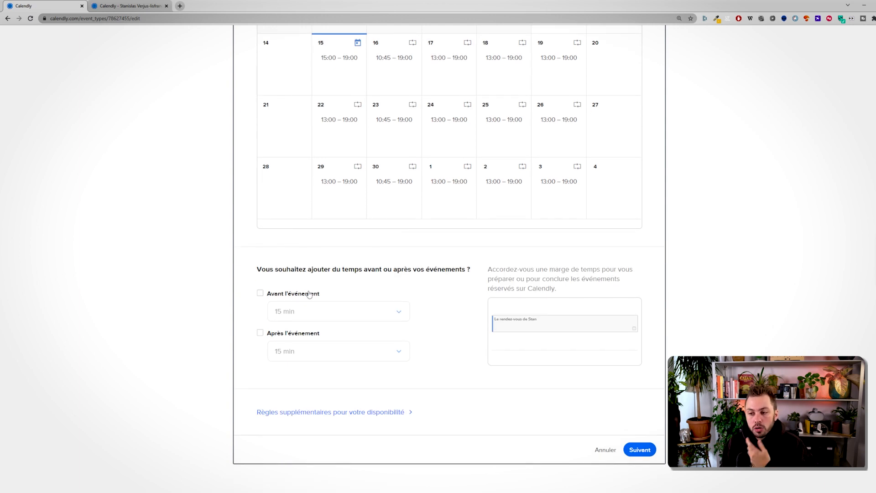
click(310, 294)
click(283, 337)
click(304, 318)
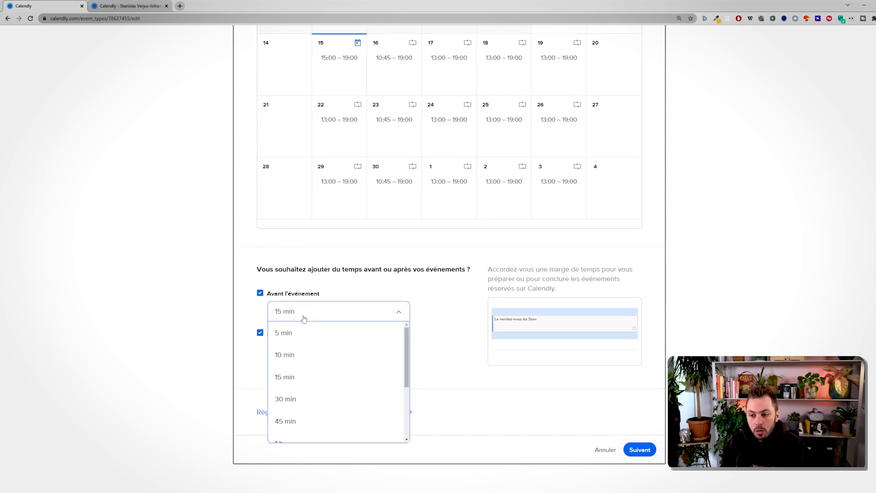
click(292, 360)
click(300, 352)
click(294, 395)
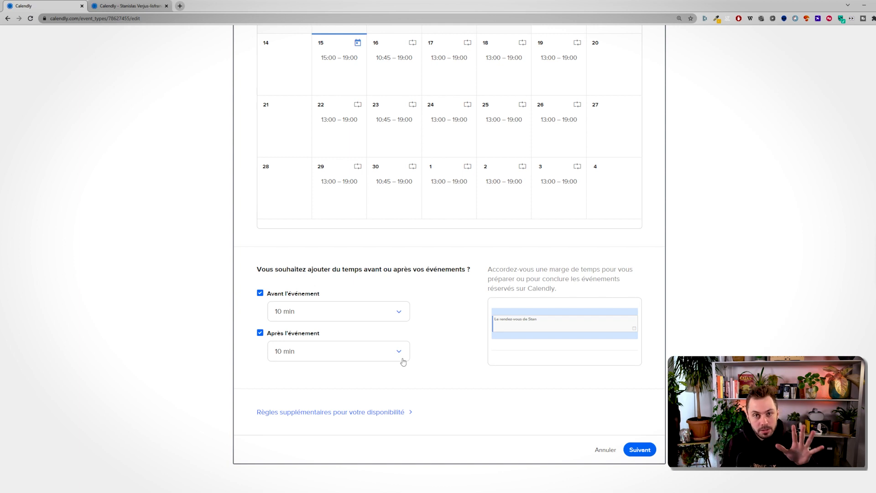
- Save the event's availability settings and check the duration on its live booking page
click(640, 450)
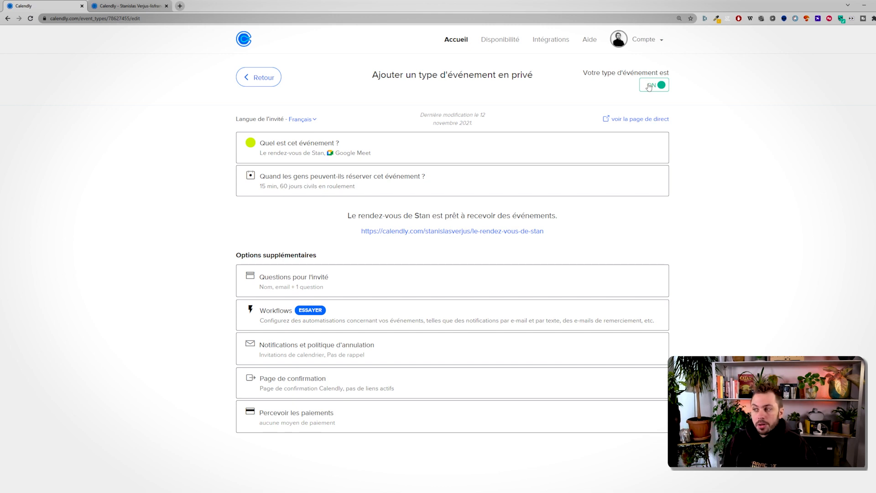
click(619, 118)
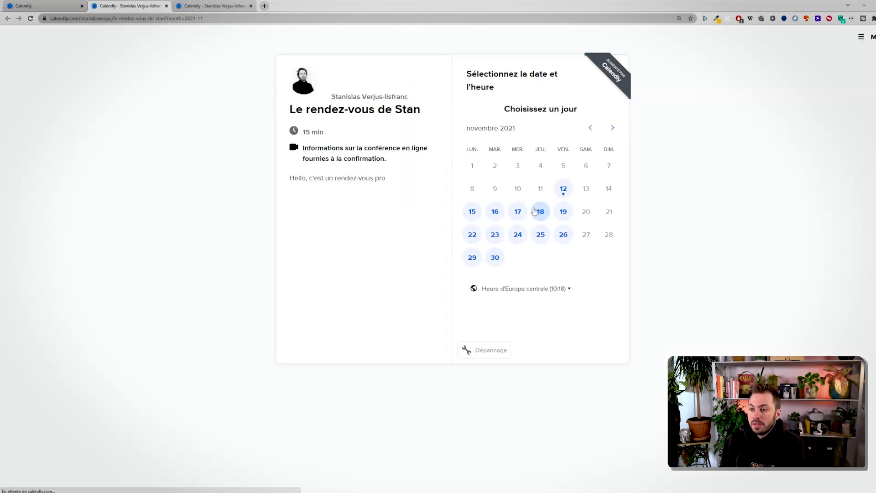
drag(294, 119, 388, 111)
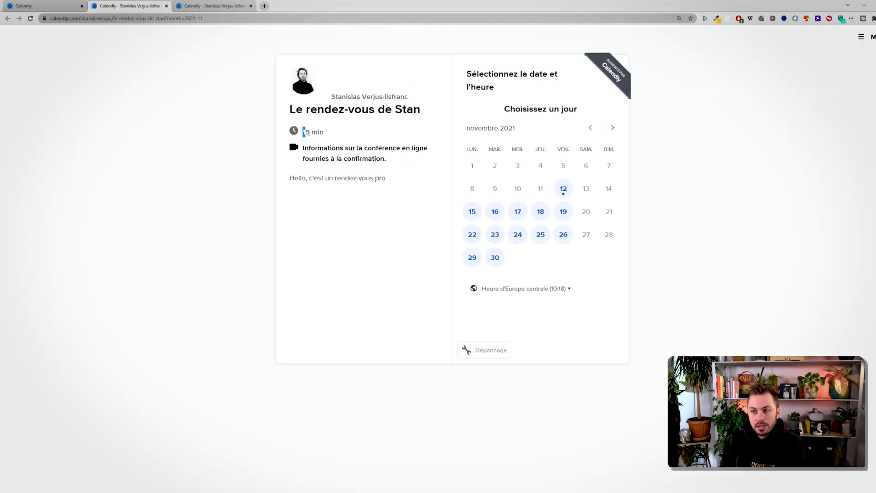
key(ctrl+shift+Tab)
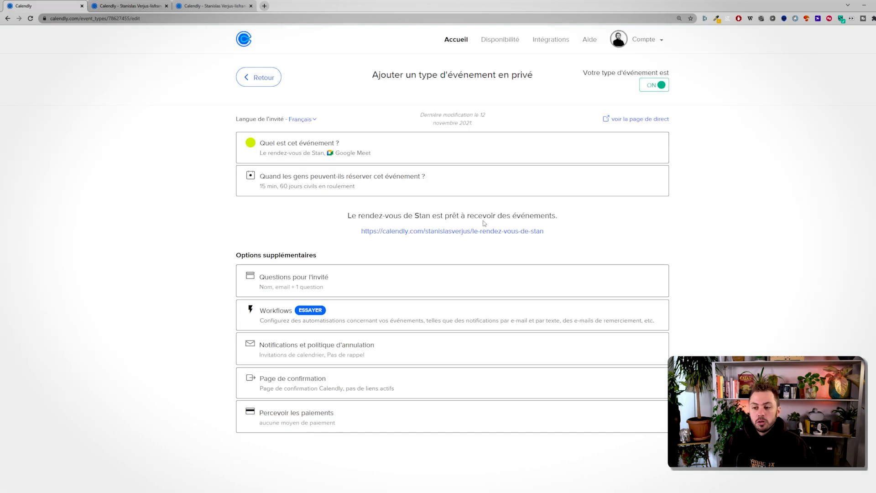
- Review the event's additional options, opening the Workflows section and the payment collection section
click(344, 311)
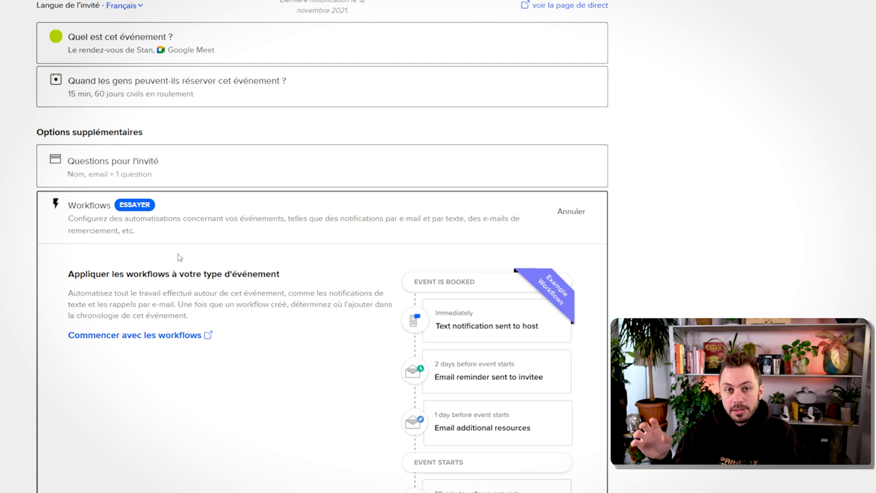
scroll(179, 257, down, 3)
scroll(187, 258, down, 1)
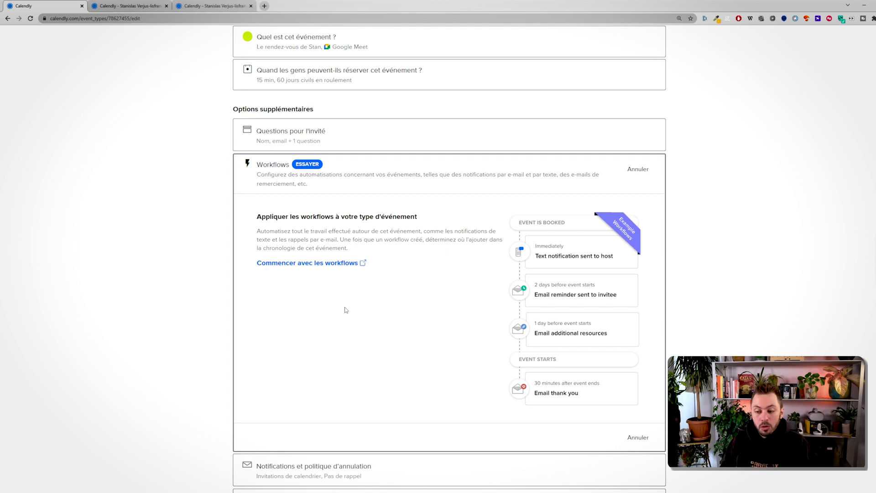
scroll(346, 310, down, 2)
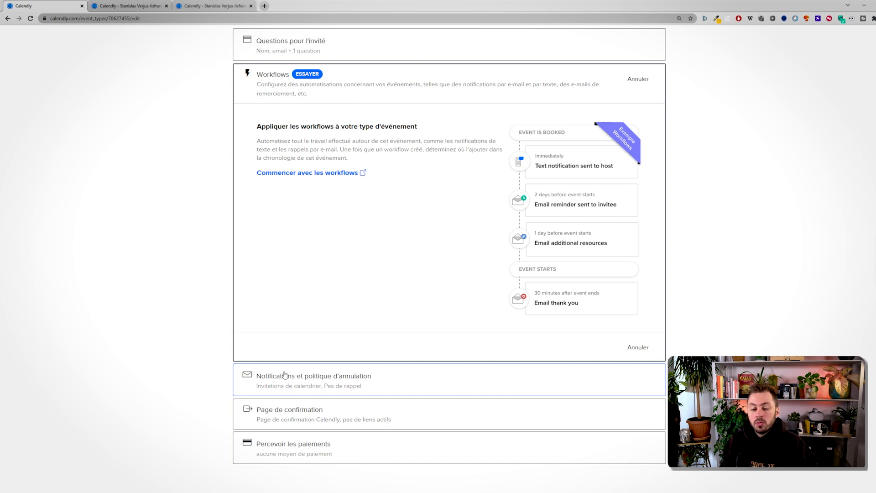
click(309, 451)
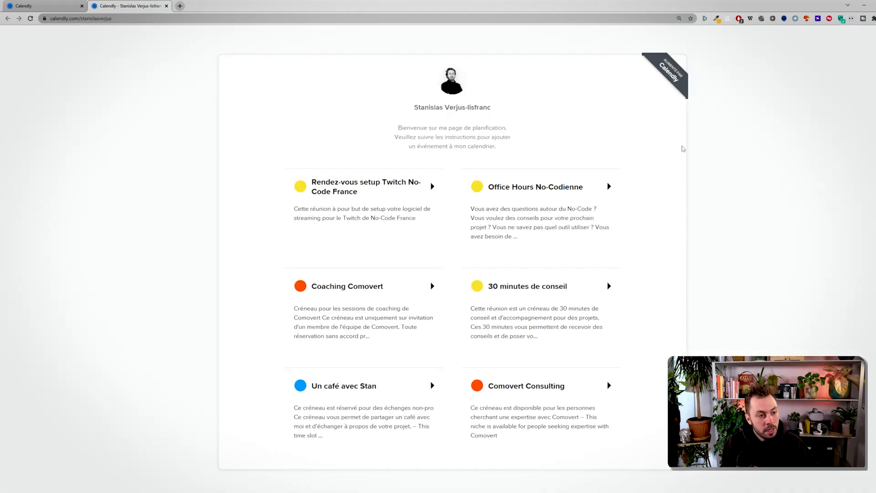
- Open the coffee chat event from the public scheduling page and review its duration, meeting link and description
click(382, 408)
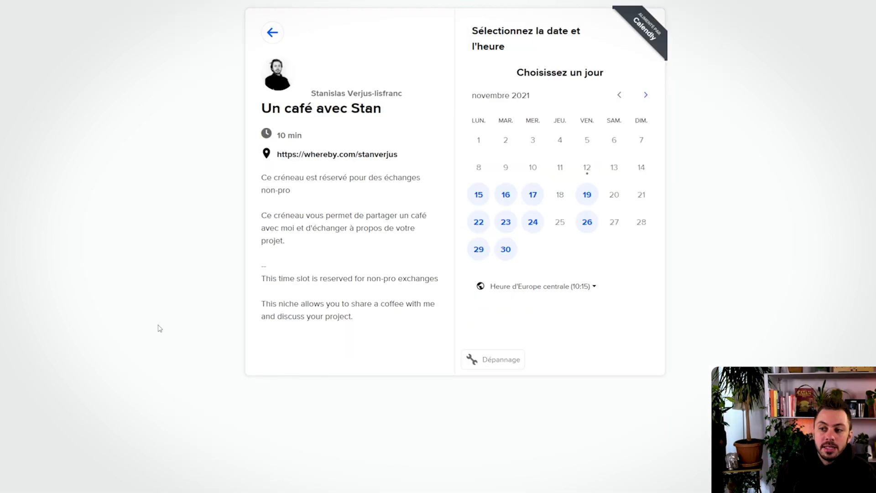
drag(269, 137, 305, 136)
drag(399, 154, 303, 181)
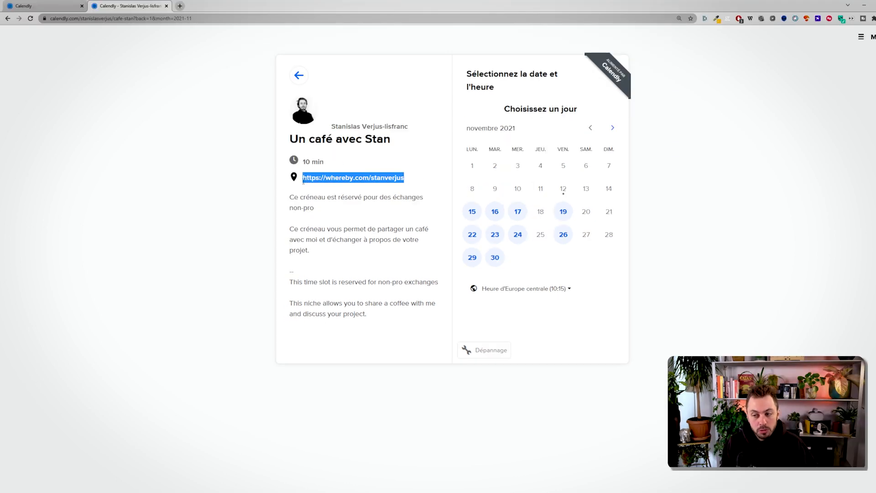
drag(289, 196, 379, 315)
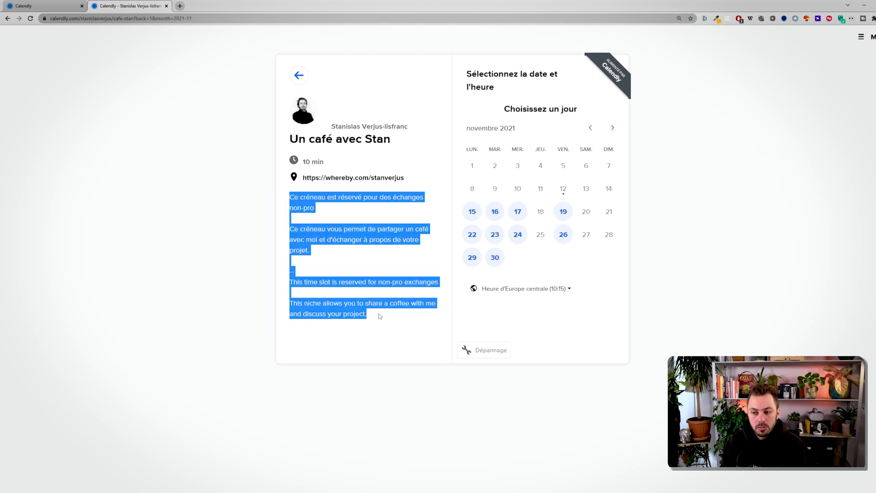
click(388, 268)
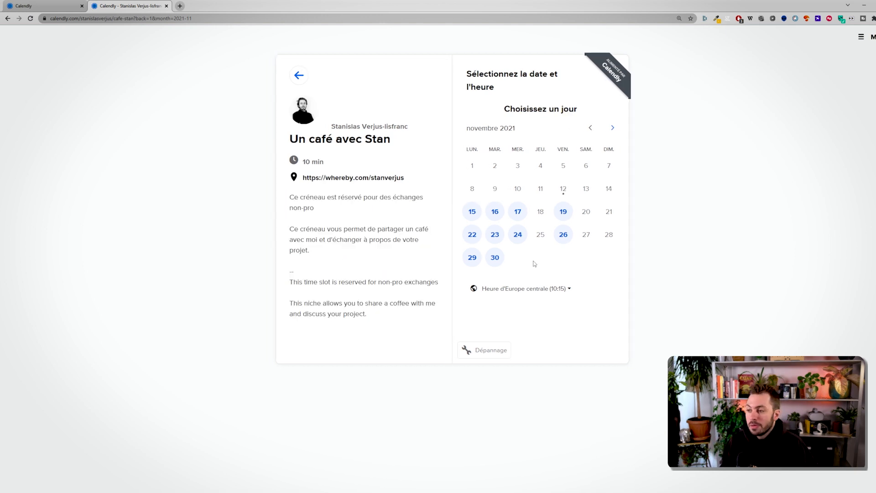
- Choose the 15:00 slot on Friday 19 November for the coffee chat and confirm it
click(563, 211)
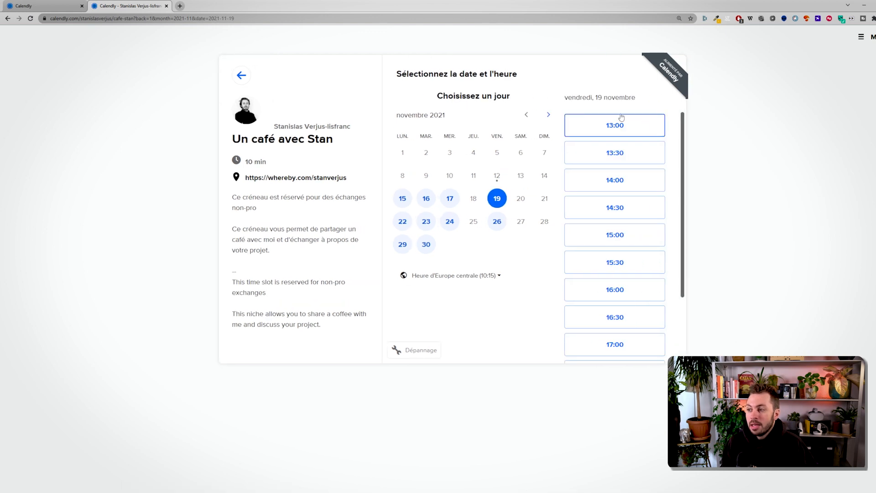
click(625, 236)
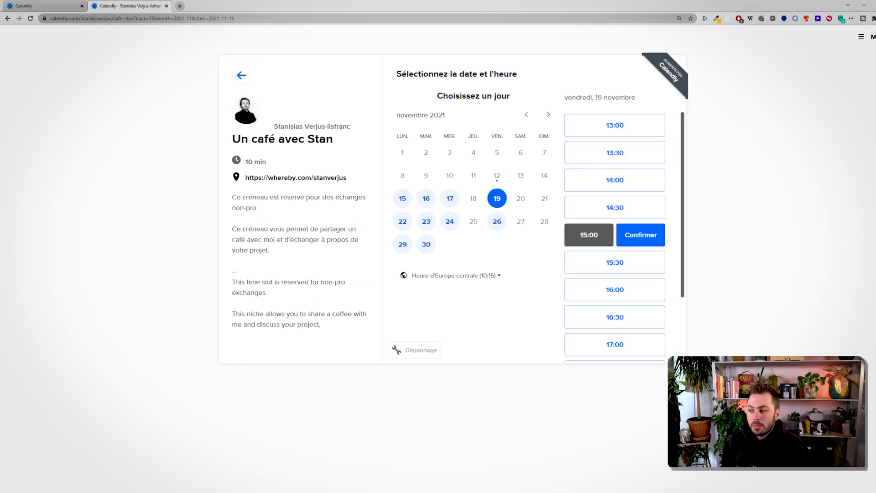
click(636, 238)
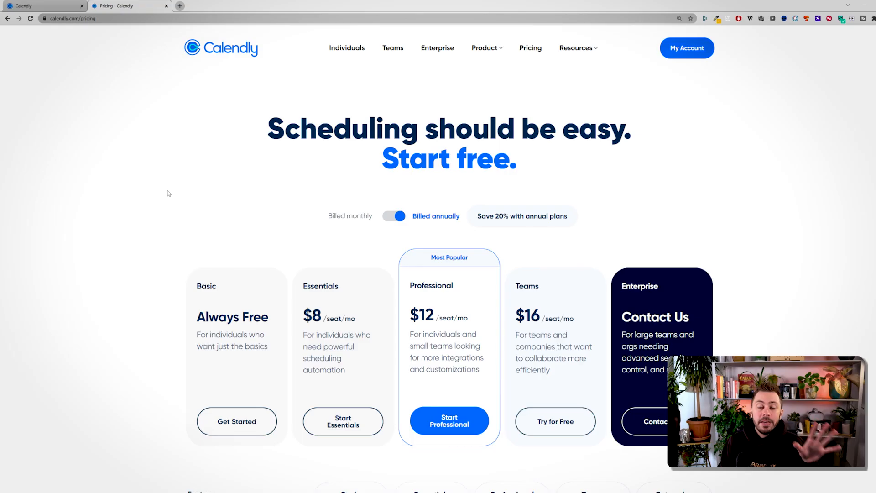
- Compare the Calendly plans on the pricing page, examining core features such as the active event types allowed per plan
scroll(169, 192, down, 1)
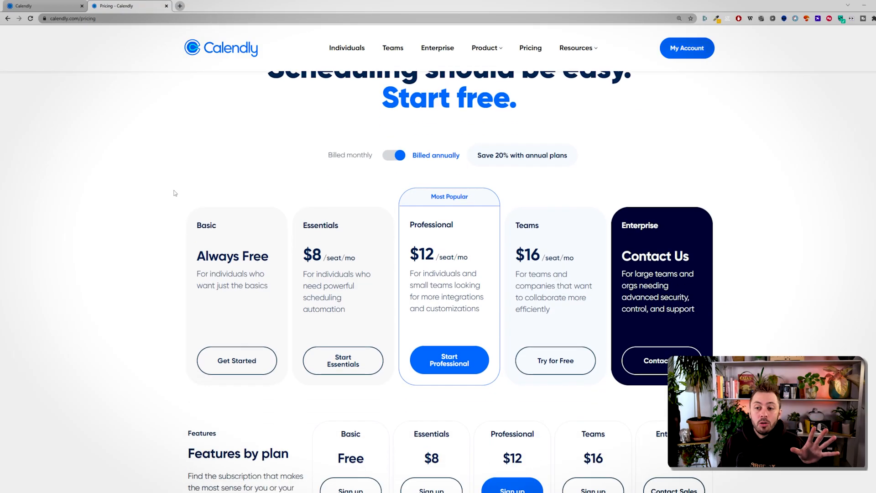
scroll(174, 193, down, 6)
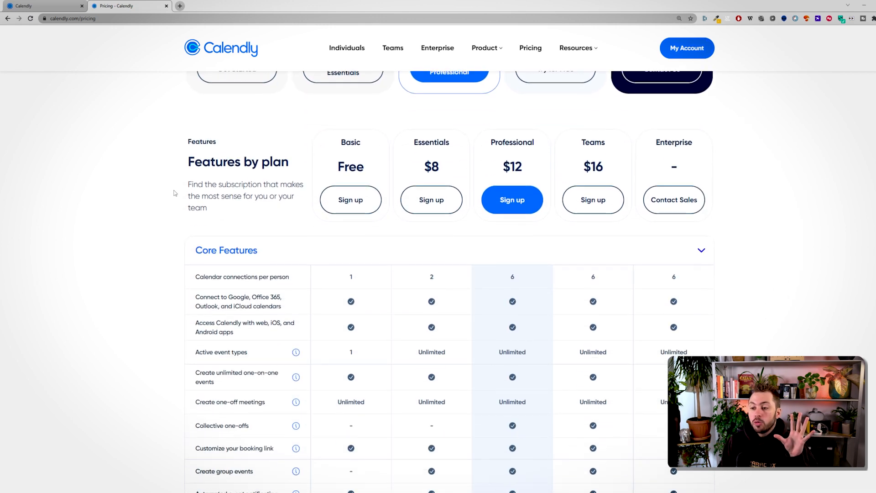
scroll(174, 193, down, 1)
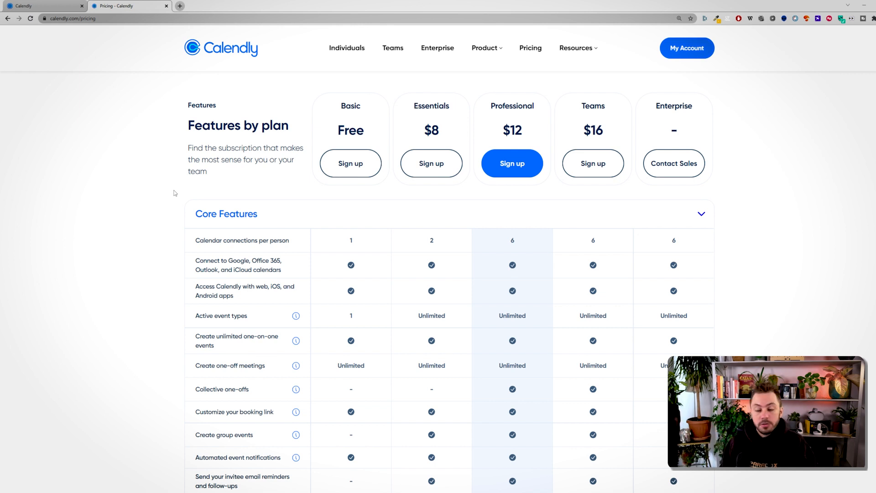
drag(346, 316, 356, 316)
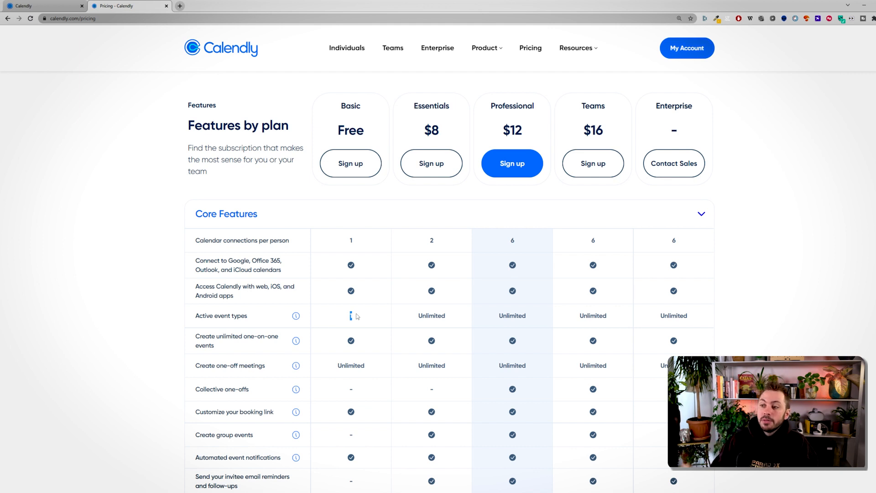
scroll(413, 229, down, 1)
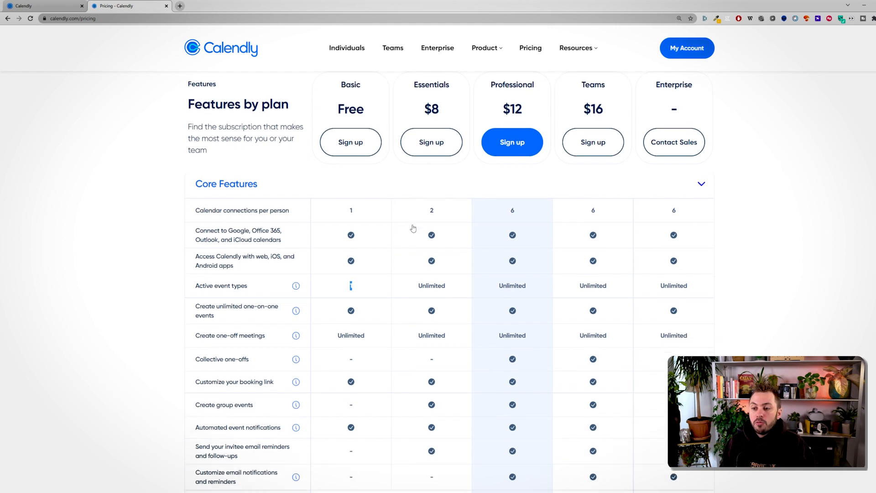
scroll(413, 229, up, 1)
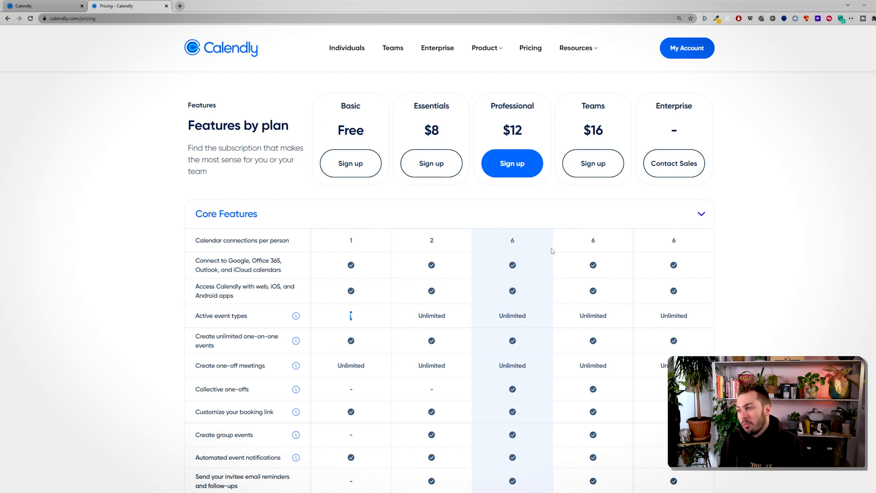
scroll(523, 279, down, 6)
scroll(524, 282, up, 1)
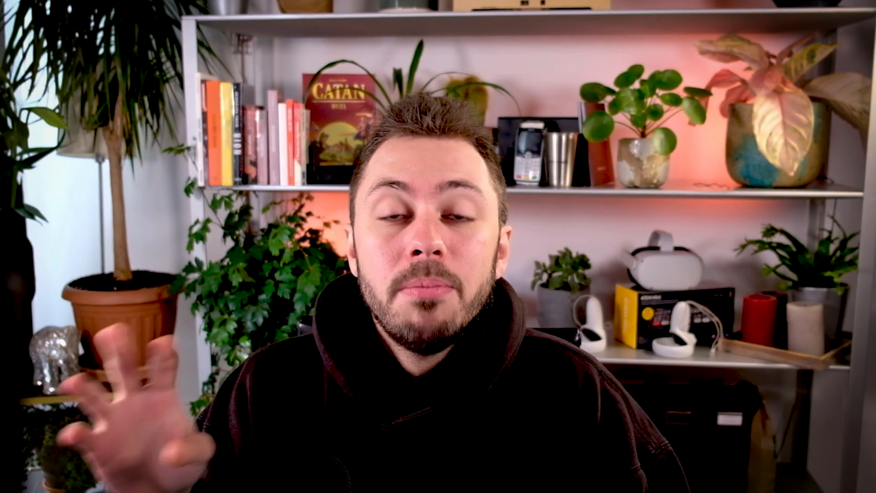